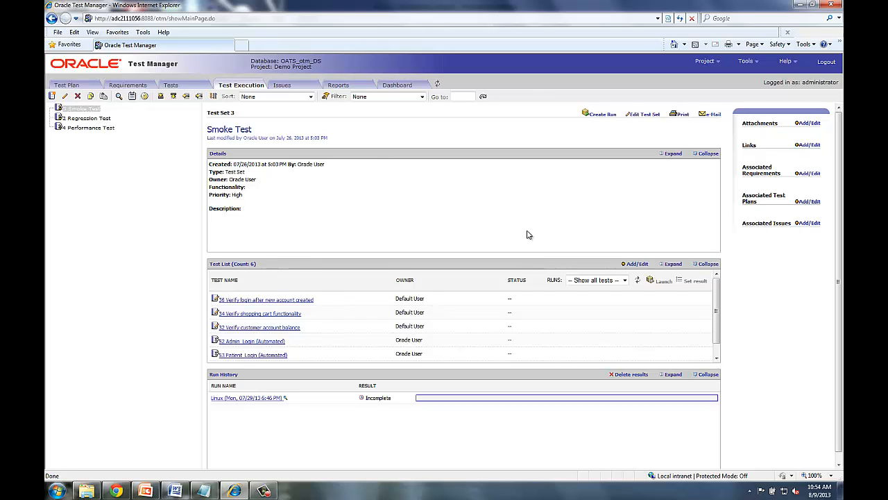
# - Create a run named Windows with version 1.0 for the Smoke Test test set
pyautogui.click(604, 116)
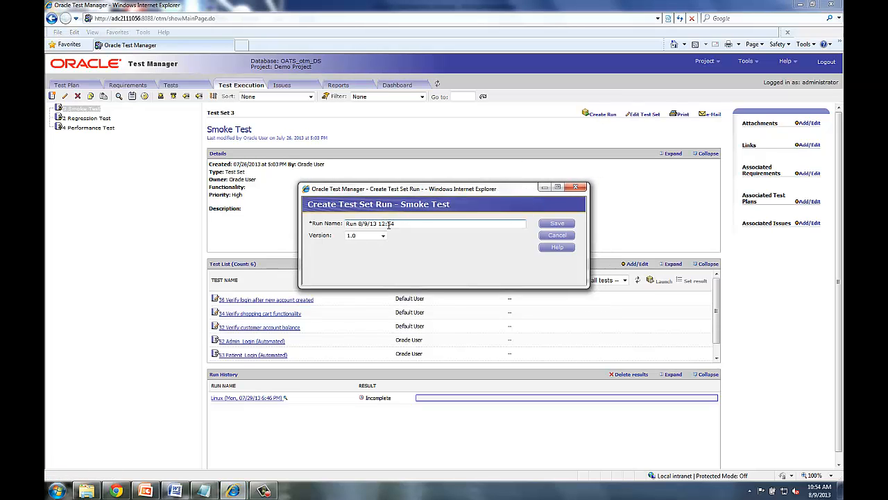
pyautogui.tripleClick(371, 226)
pyautogui.write('Windows')
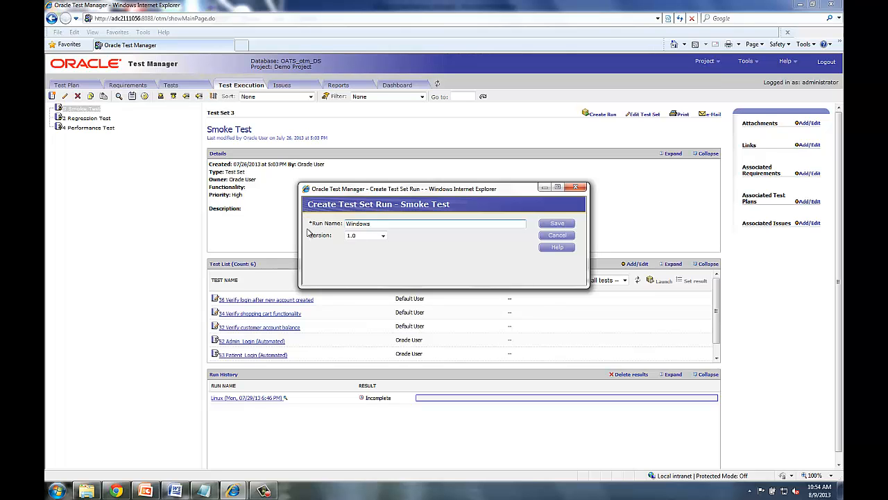
pyautogui.click(557, 225)
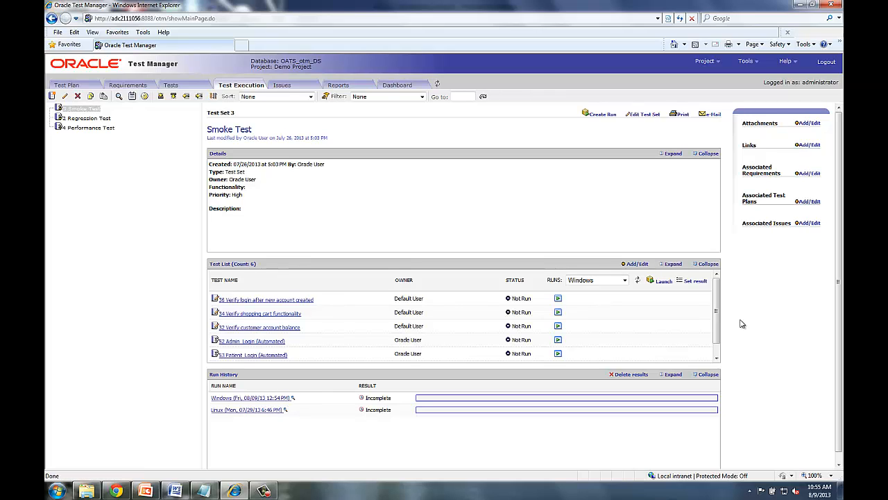
# - View the test list for the Linux run, and switch it back to the Windows run
pyautogui.click(625, 280)
pyautogui.click(604, 305)
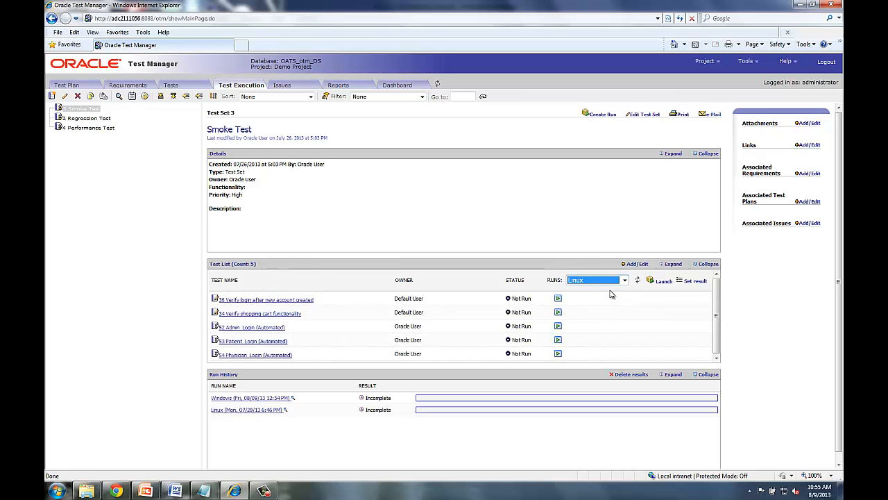
pyautogui.click(624, 280)
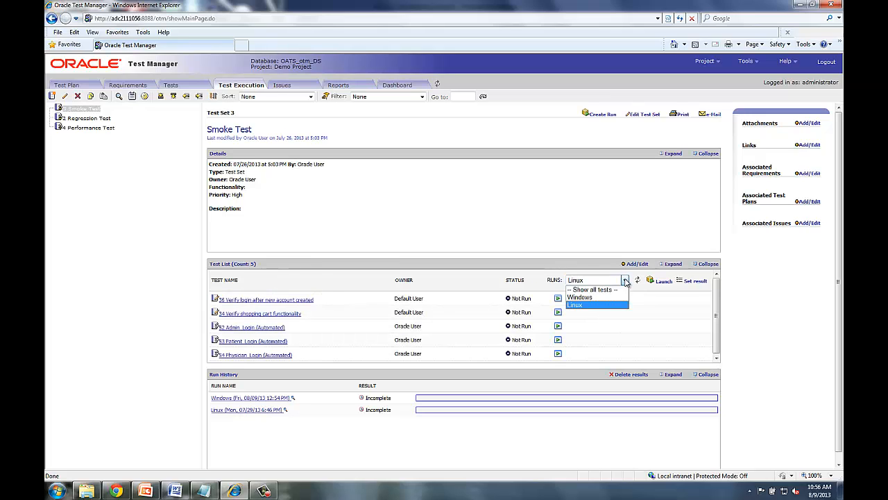
pyautogui.click(595, 297)
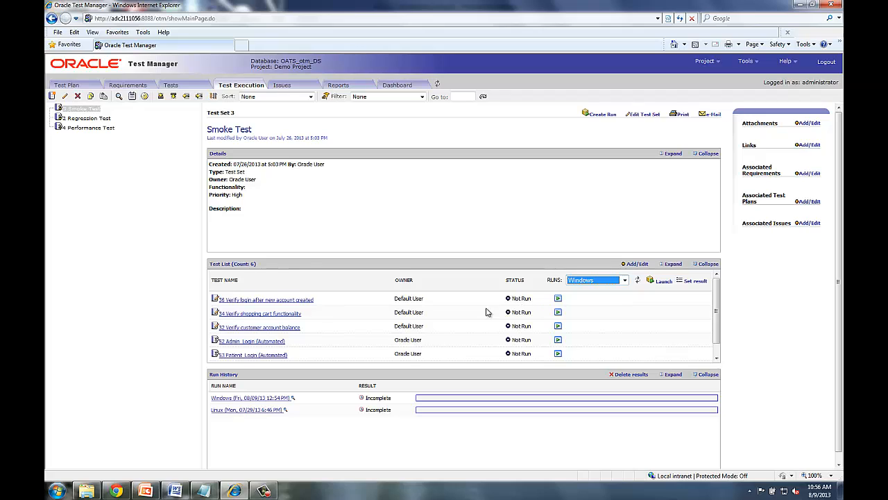
# - Start the manual test "Verify login after new account created" and mark its first two steps as Passed
pyautogui.click(558, 299)
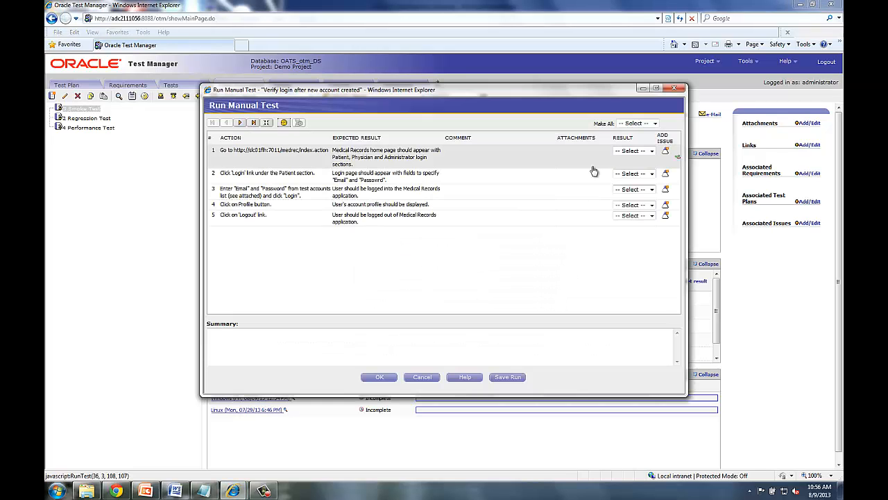
pyautogui.click(638, 152)
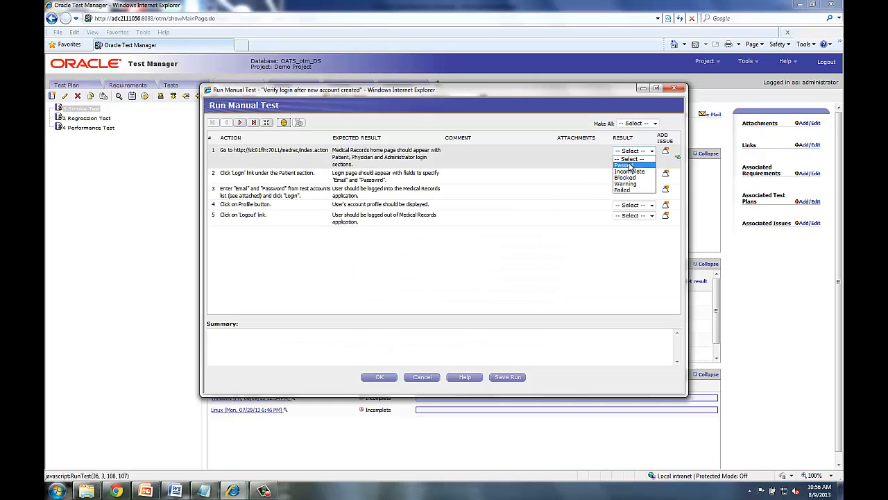
pyautogui.click(630, 166)
pyautogui.click(637, 174)
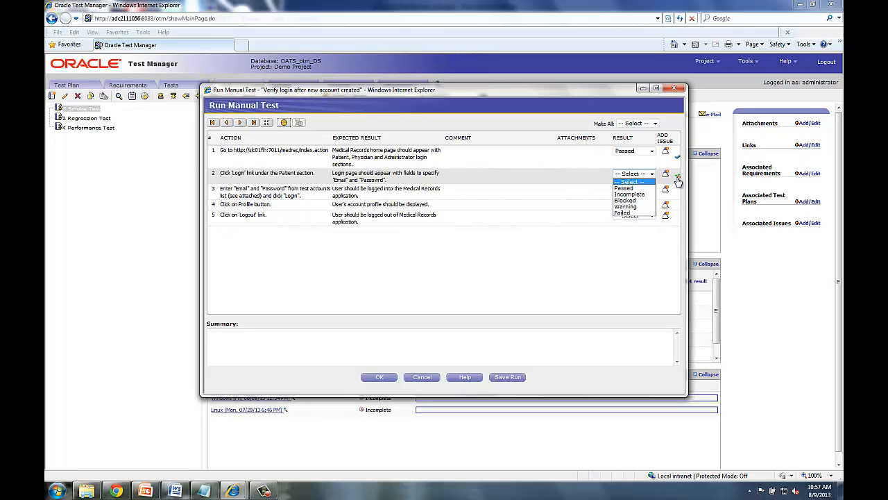
pyautogui.click(636, 187)
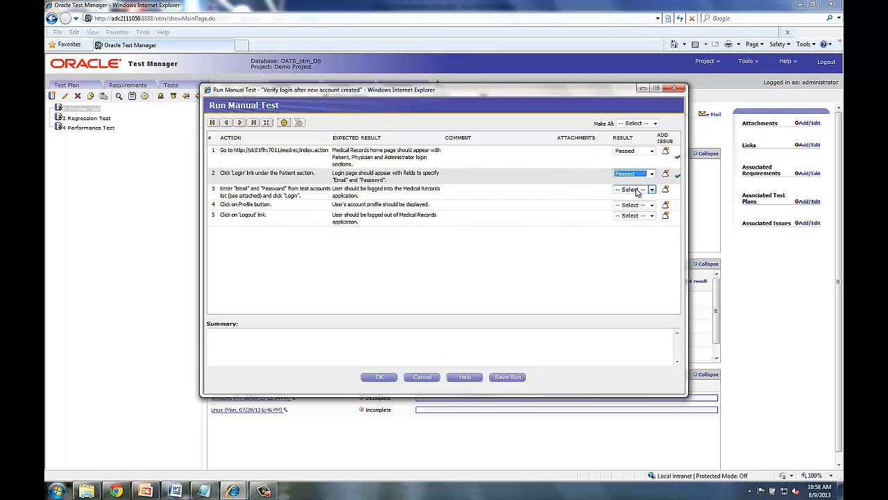
# - Mark all steps of the login test as Passed at once and submit the test with the overall result Passed
pyautogui.click(655, 123)
pyautogui.click(640, 138)
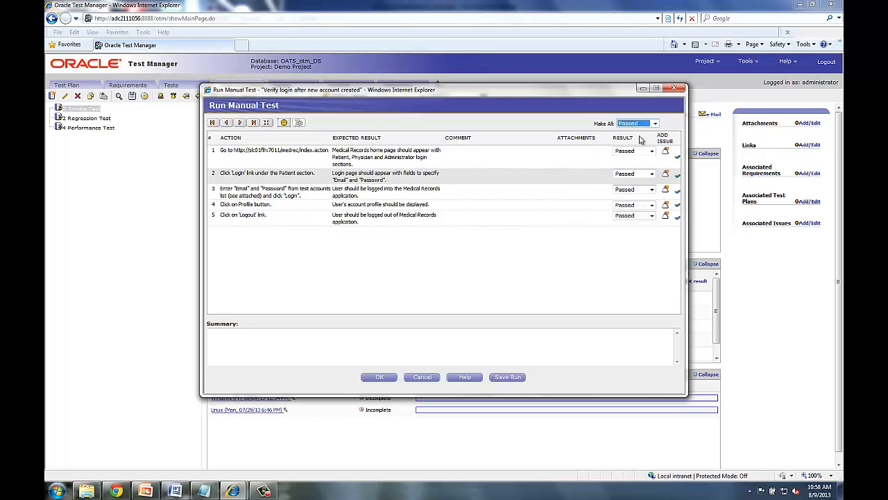
pyautogui.click(378, 379)
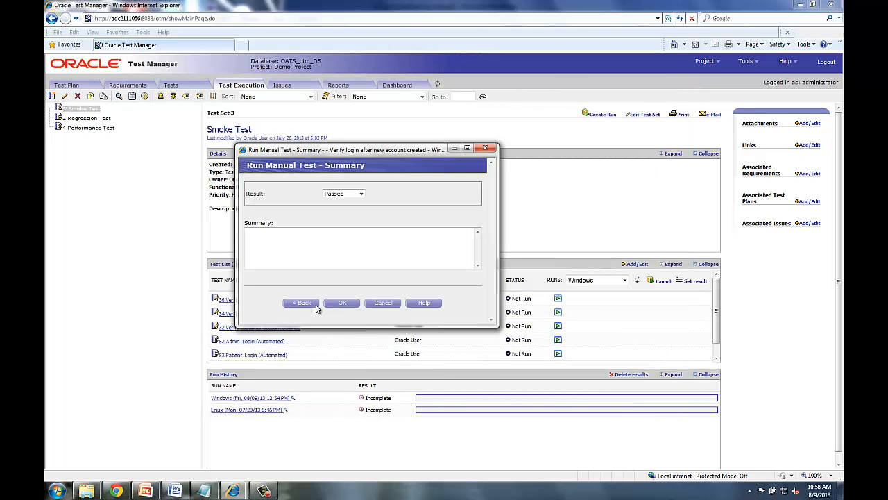
pyautogui.click(338, 303)
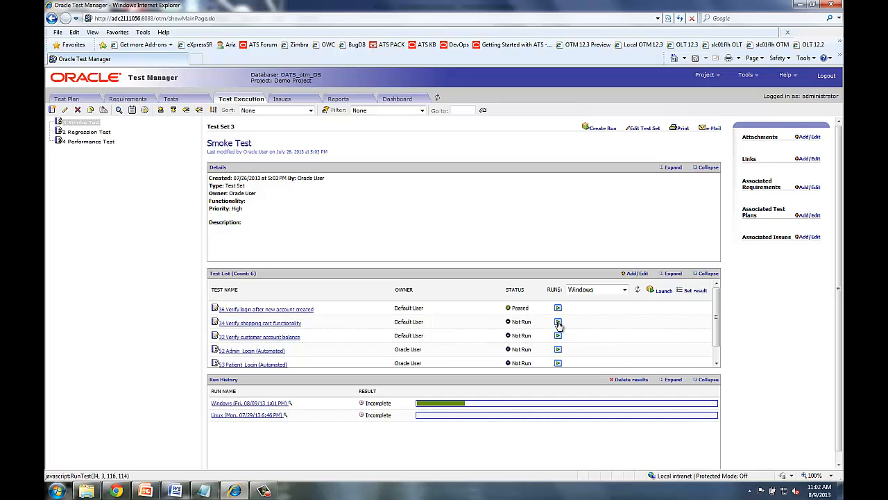
# - Start the manual test "Verify shopping cart functionality", mark step 1 as Warning and save the partial run
pyautogui.click(558, 323)
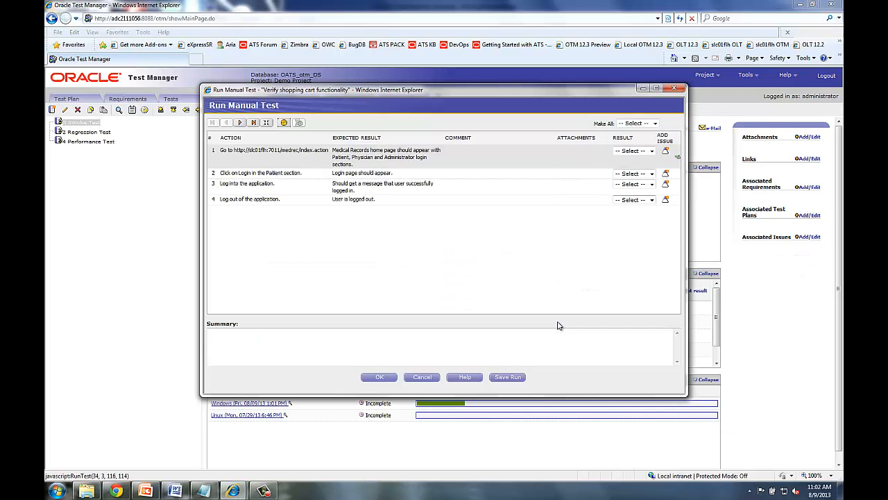
pyautogui.click(651, 151)
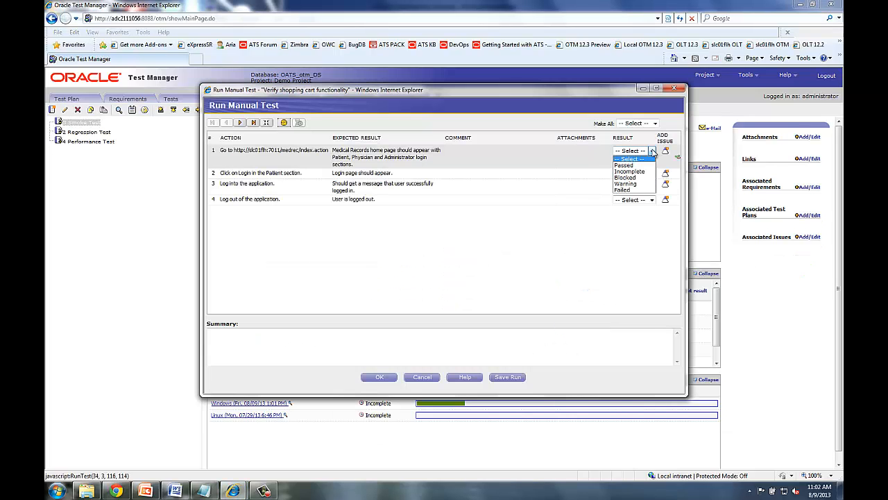
pyautogui.click(631, 183)
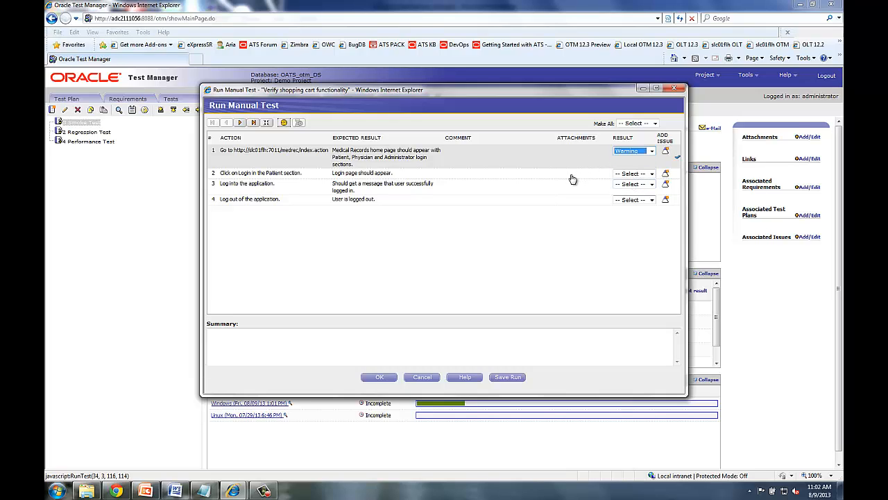
pyautogui.click(570, 177)
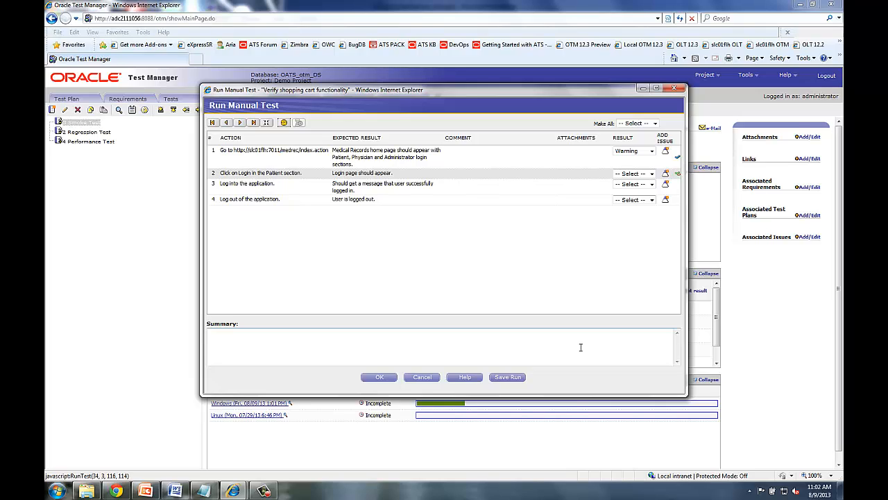
pyautogui.click(509, 378)
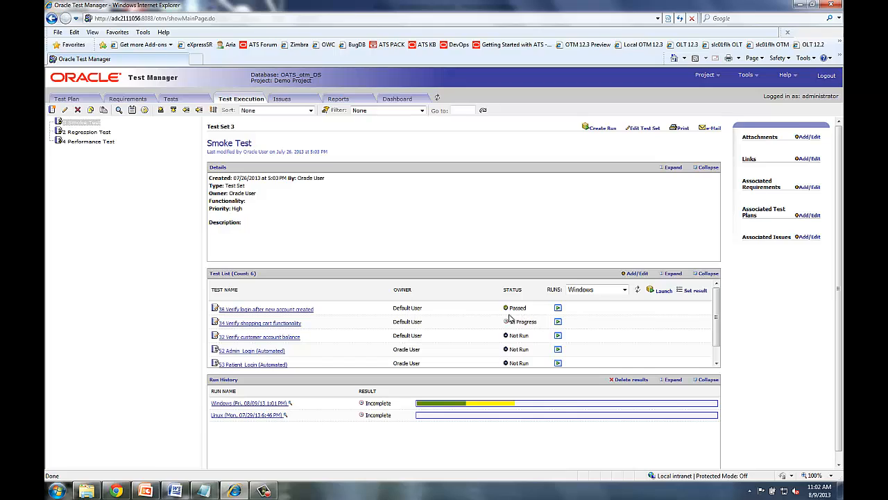
# - Resume the shopping cart test, mark steps 2 and 3 as Passed and step 4 as Failed, and submit its result
pyautogui.click(558, 322)
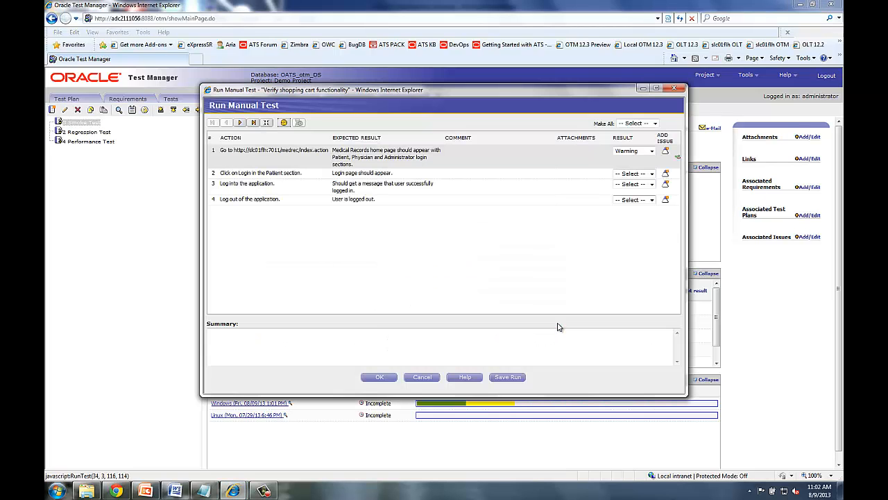
pyautogui.click(632, 173)
pyautogui.click(637, 188)
pyautogui.click(633, 184)
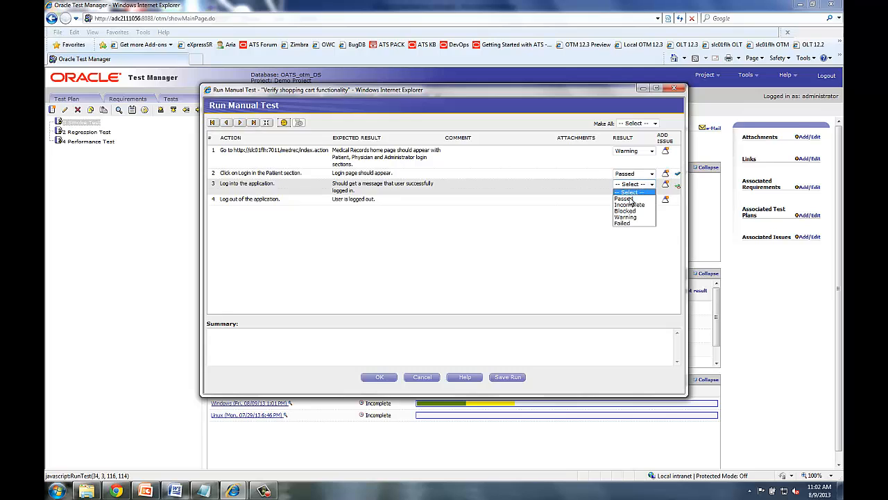
pyautogui.click(626, 198)
pyautogui.click(632, 199)
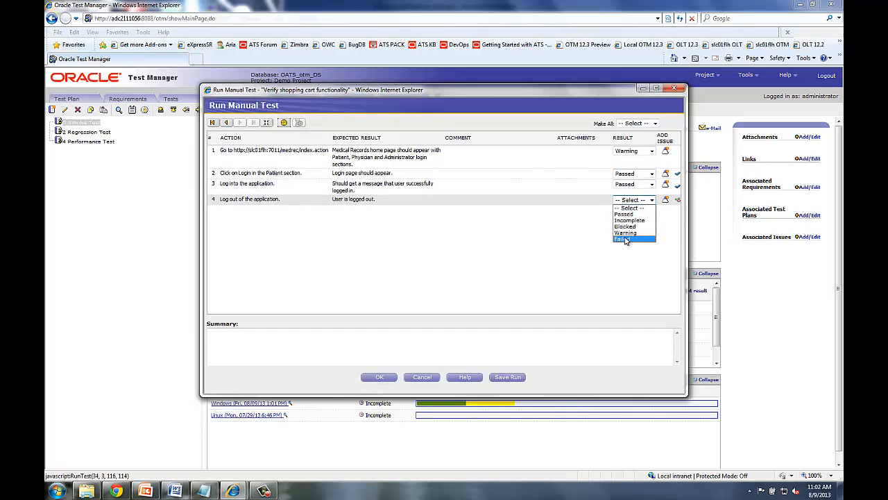
pyautogui.click(622, 239)
pyautogui.click(379, 377)
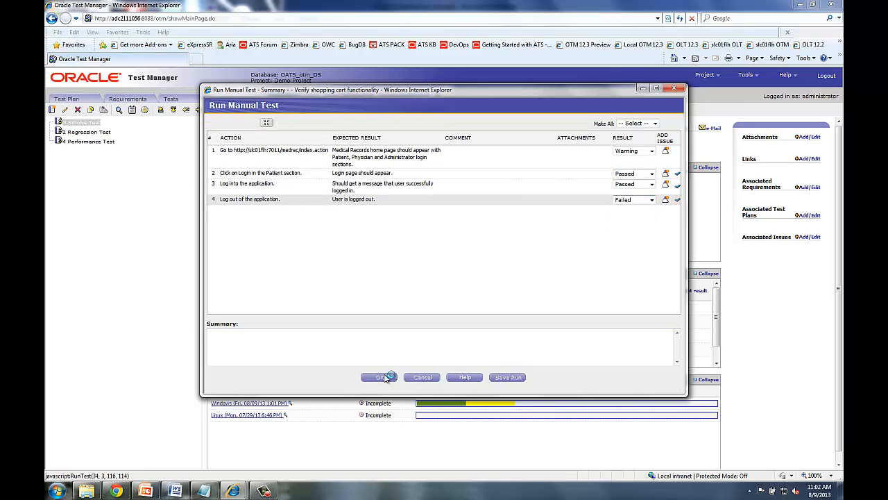
pyautogui.click(342, 303)
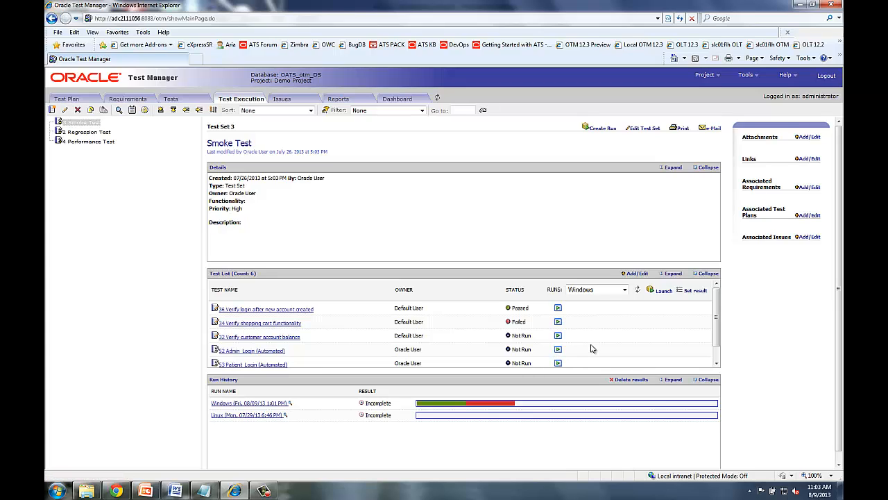
# - Launch all three automated login tests of the Windows run on the OTM Server system
pyautogui.click(665, 293)
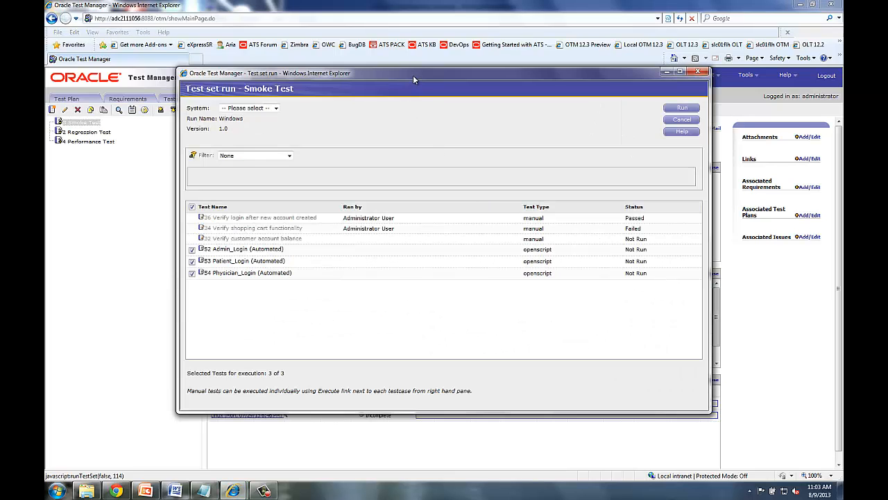
pyautogui.moveTo(412, 77); pyautogui.dragTo(448, 82)
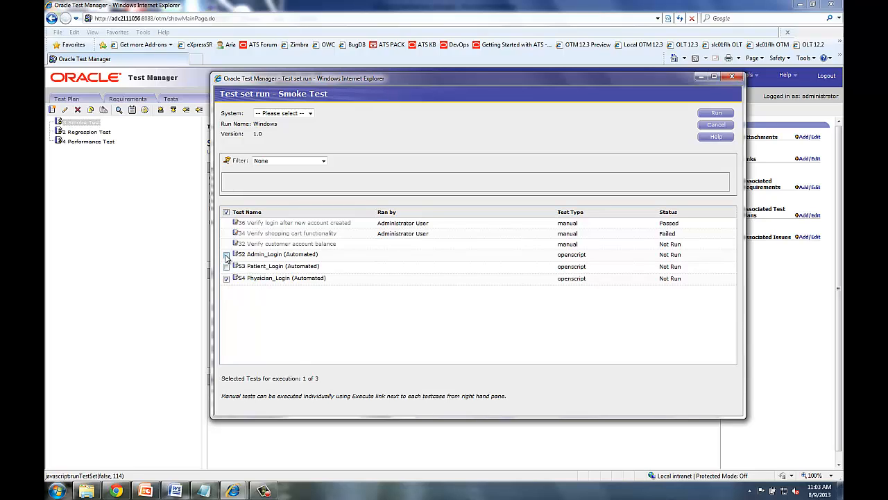
pyautogui.click(227, 212)
pyautogui.click(309, 113)
pyautogui.click(295, 129)
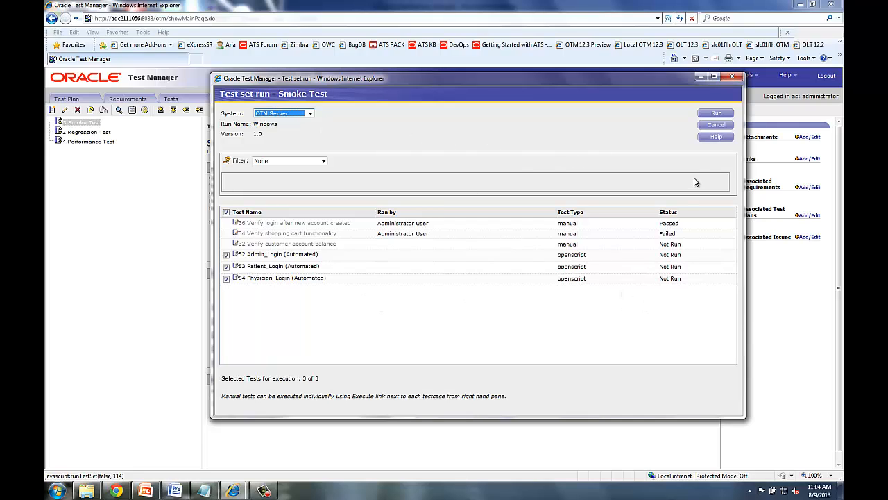
pyautogui.click(716, 114)
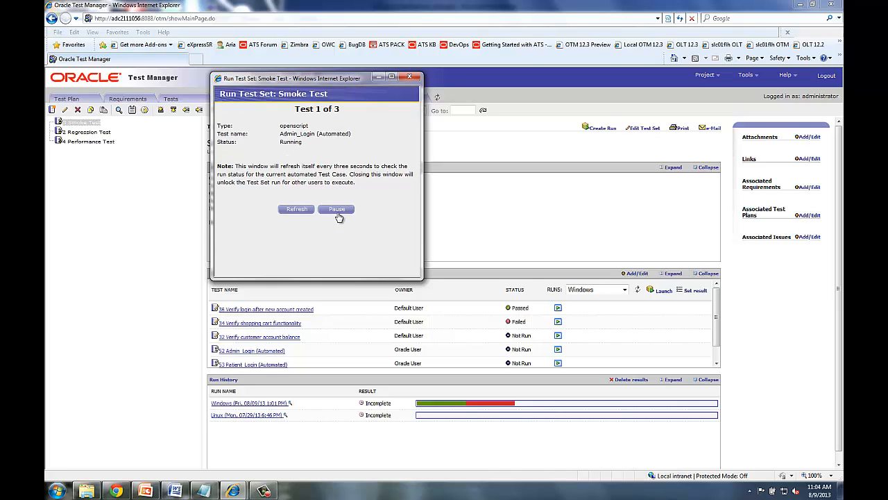
# - Pause the automated test set run and dismiss its status summary
pyautogui.click(337, 211)
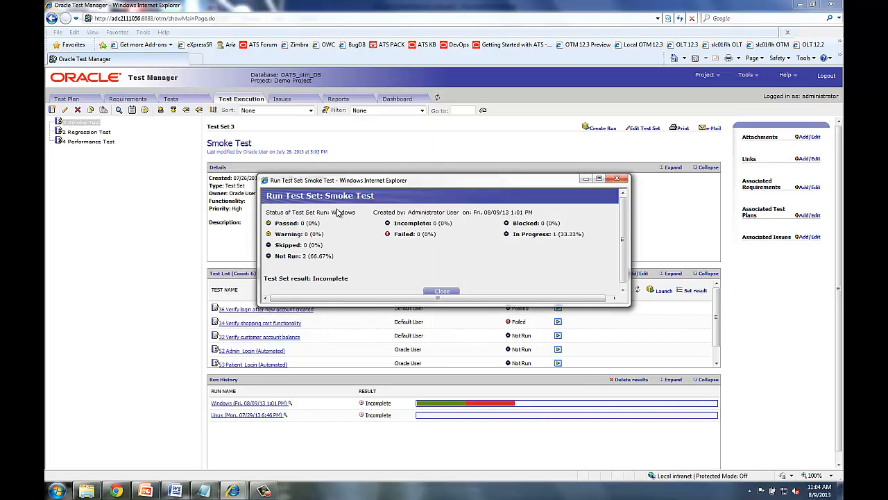
pyautogui.scroll(-1, 622, 258)
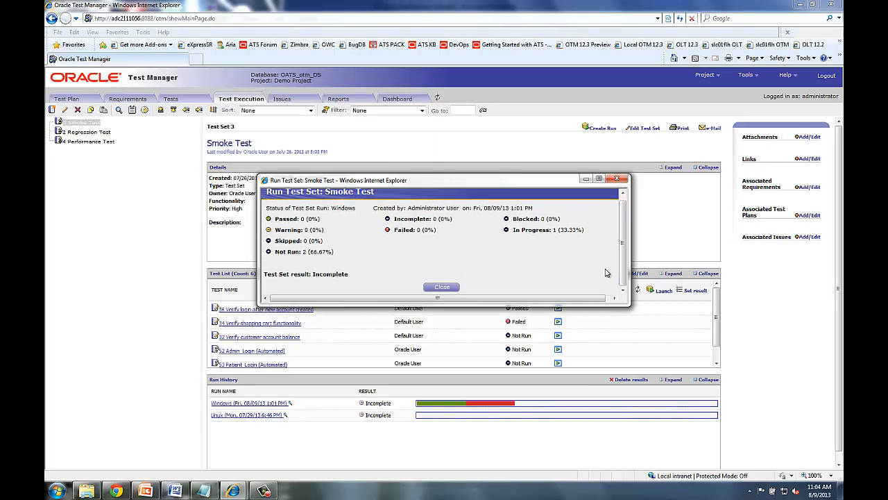
pyautogui.click(442, 288)
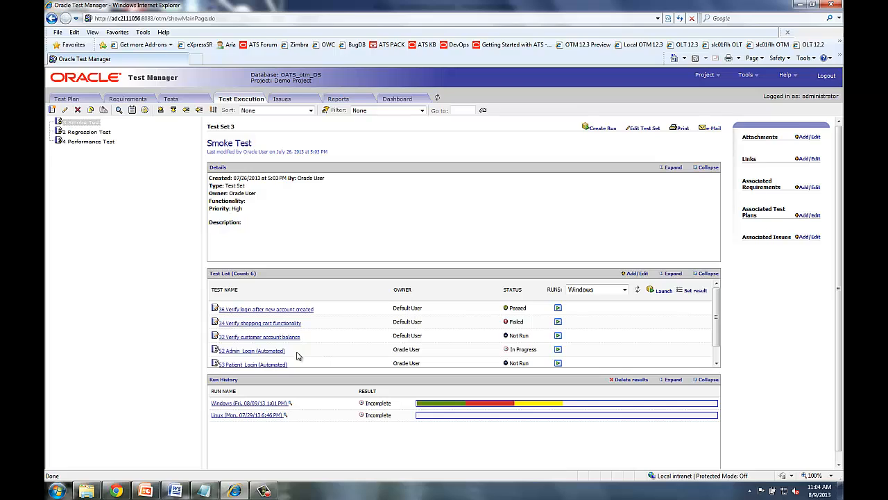
# - Examine the segments of the Windows run's result bar in the Run History
pyautogui.scroll(-1, 356, 286)
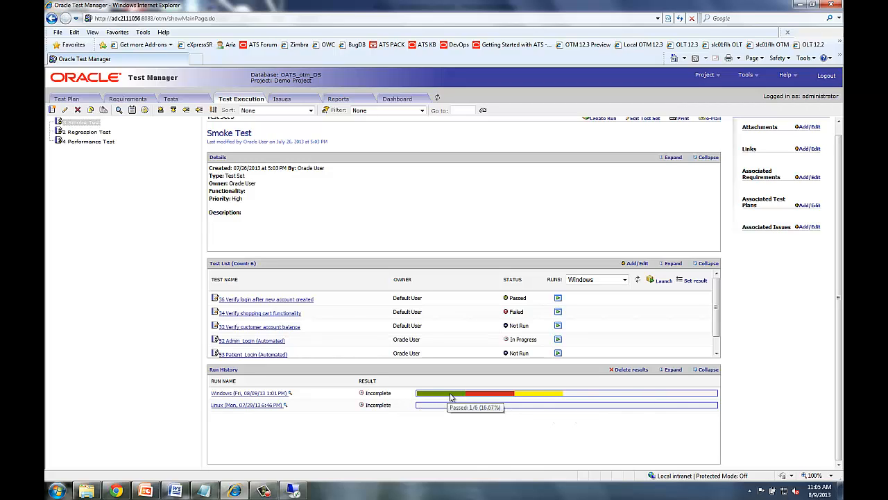
pyautogui.moveTo(494, 397)
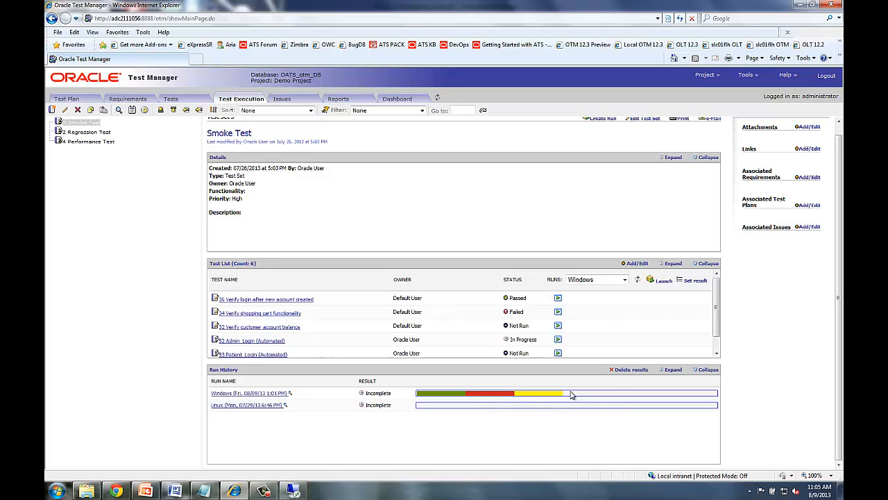
pyautogui.moveTo(572, 395)
# - Open the Windows run details and review the results of the new-account login, shopping cart and Admin_Login tests
pyautogui.click(274, 393)
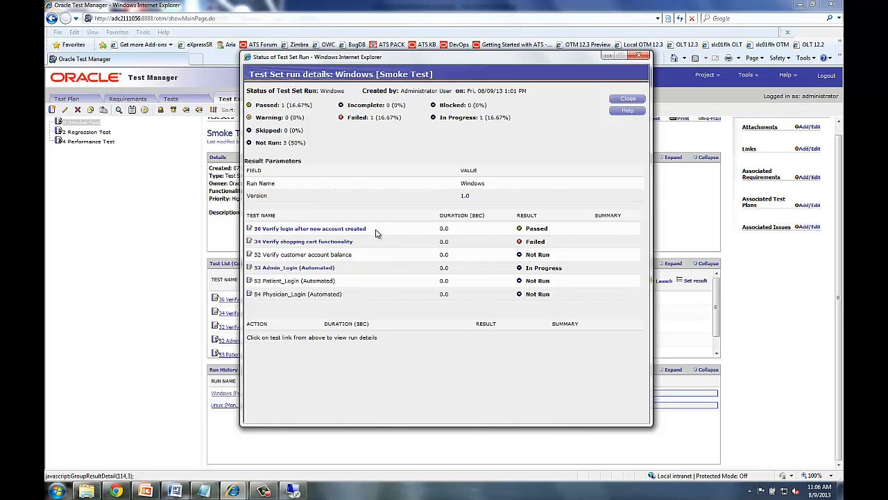
pyautogui.click(338, 232)
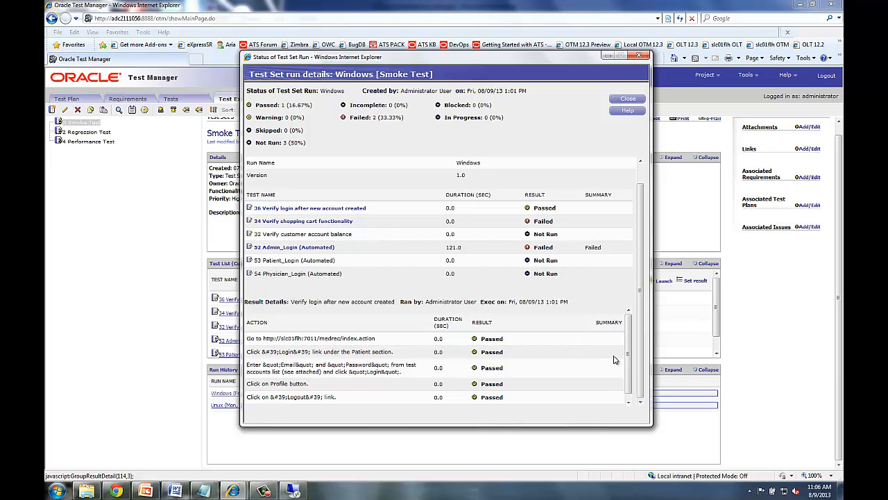
pyautogui.moveTo(631, 350); pyautogui.dragTo(630, 361)
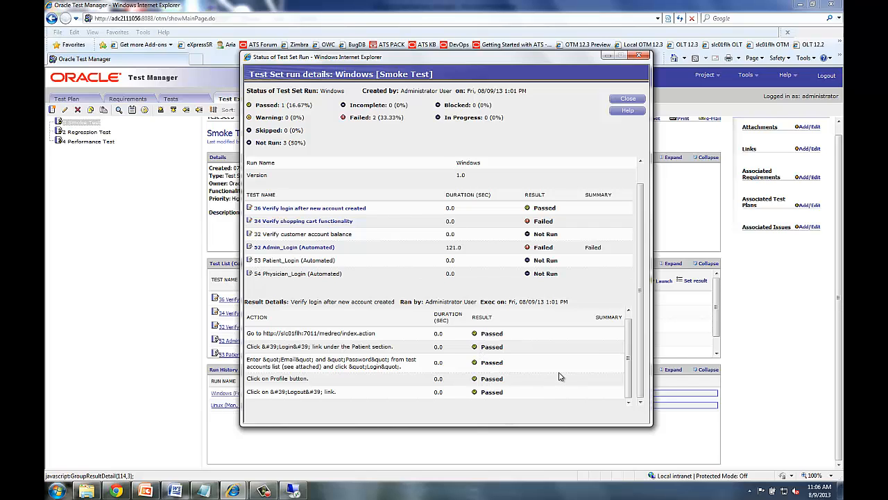
pyautogui.click(342, 222)
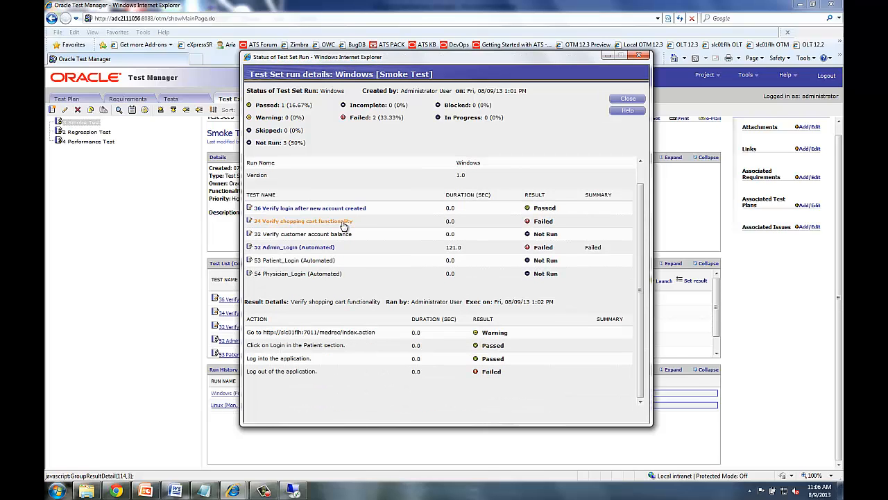
pyautogui.click(331, 248)
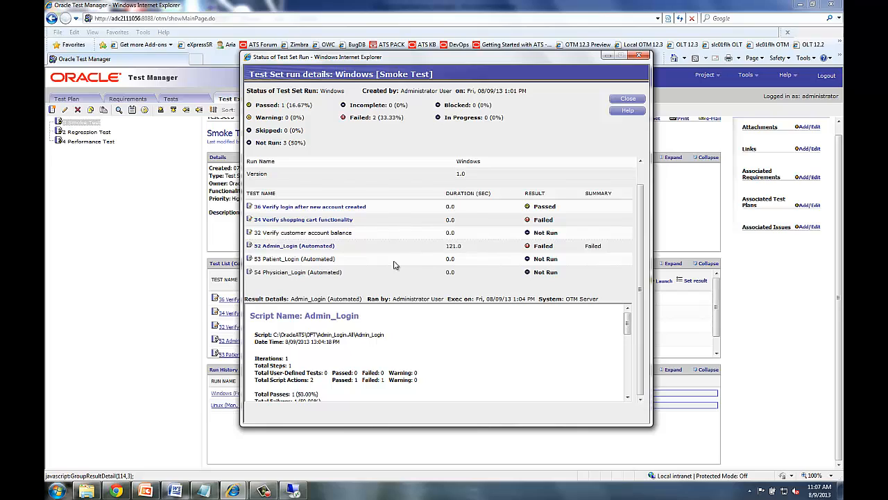